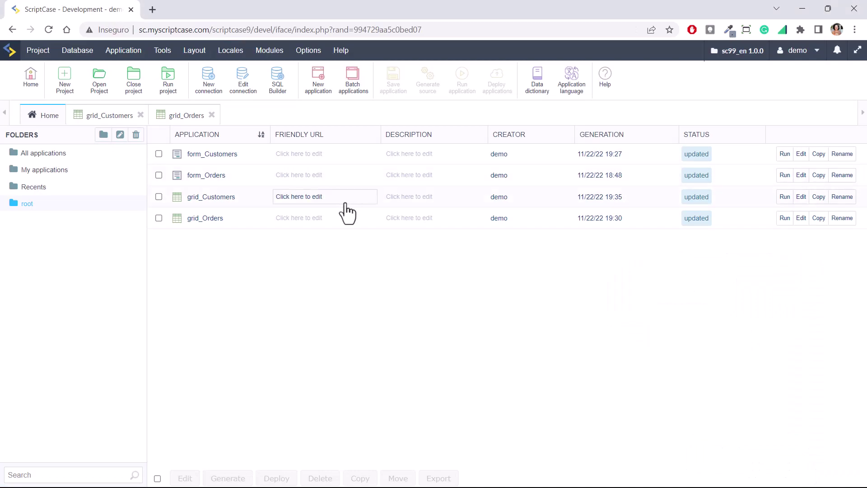
Check the installed ScriptCase version from the user menu, then start a new application.
click(798, 51)
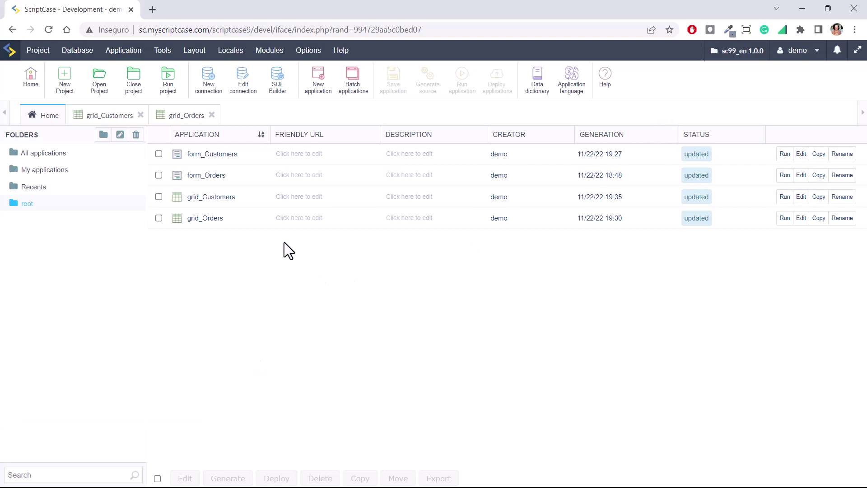
click(318, 80)
Create and run form_Products on the Products table, then browse to product record 2.
click(377, 204)
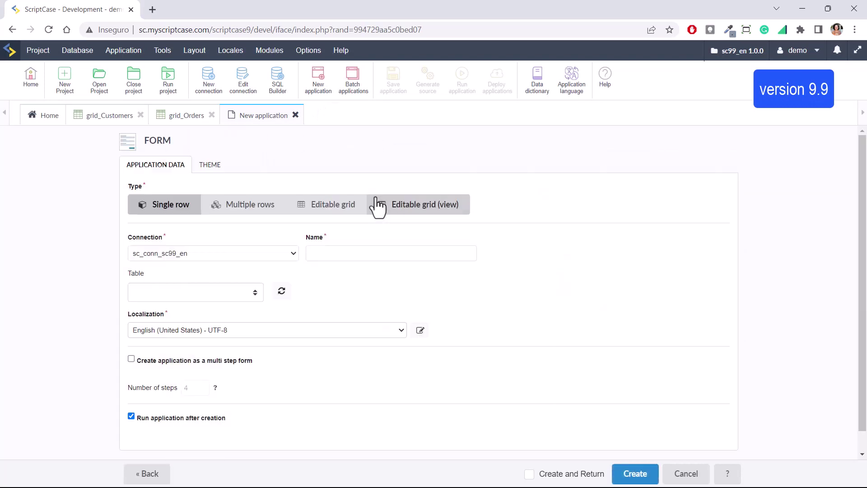
click(256, 294)
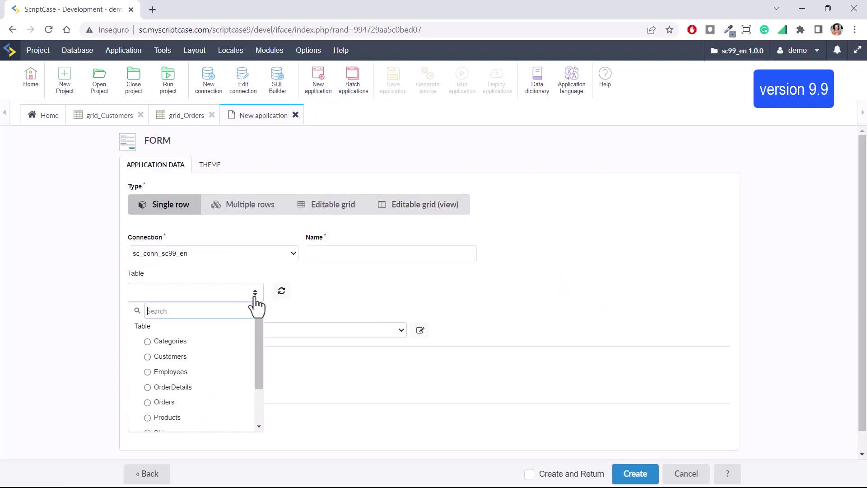
scroll(217, 346, down, 3)
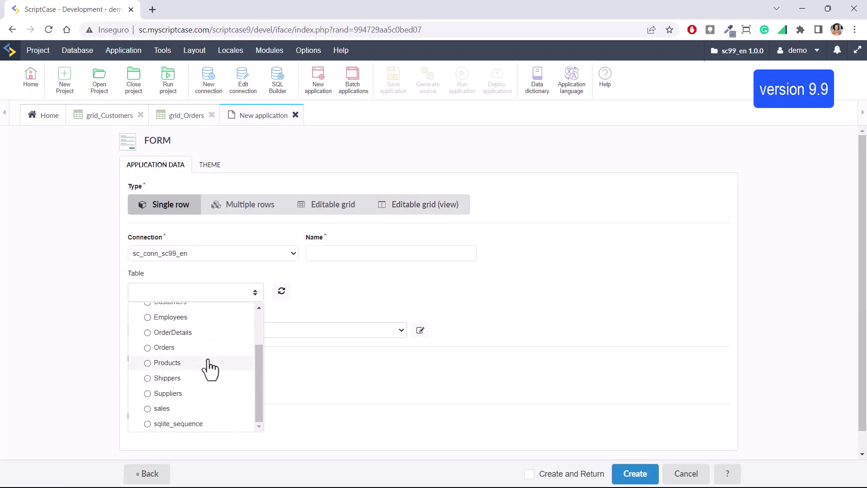
scroll(211, 364, down, 1)
click(168, 342)
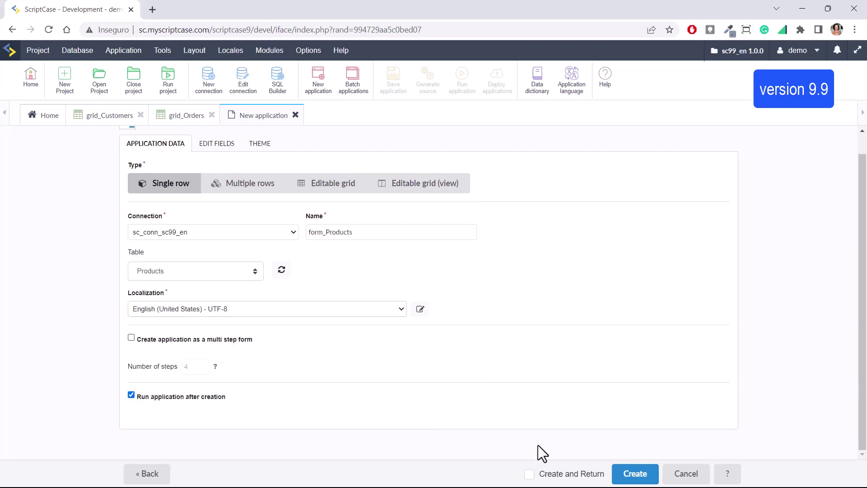
click(635, 473)
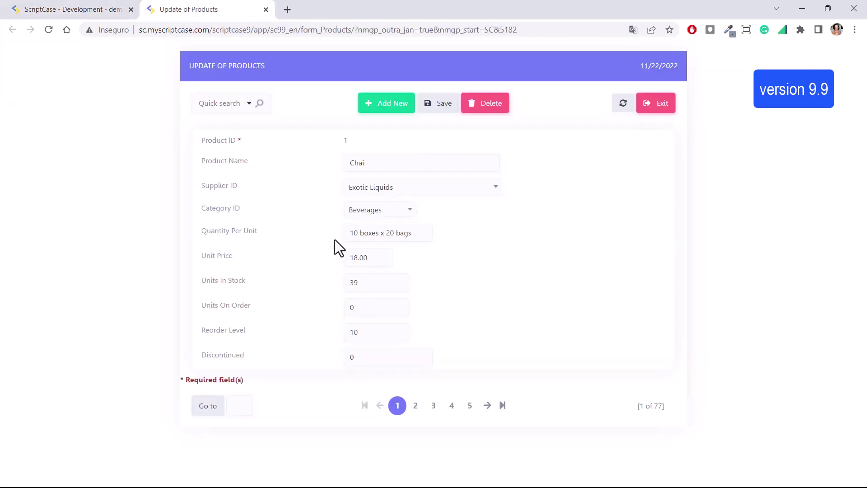
click(415, 405)
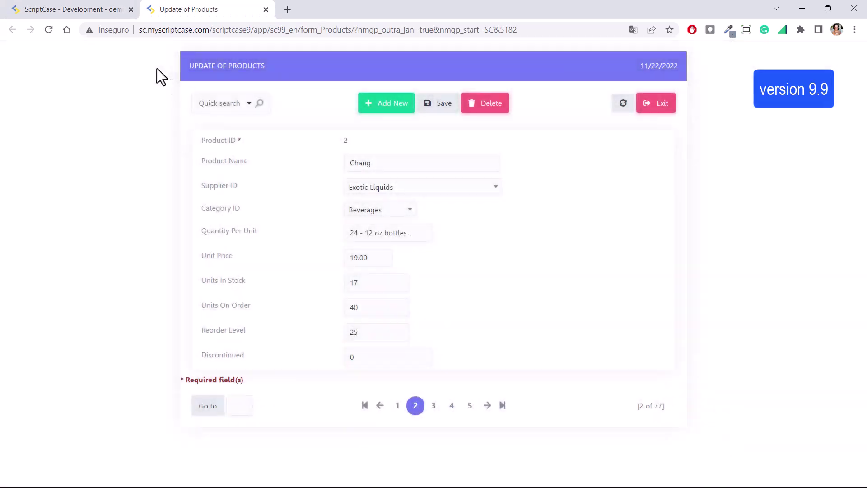
Return to the form_Products editor, expand Fields and open the New Field wizard.
click(71, 9)
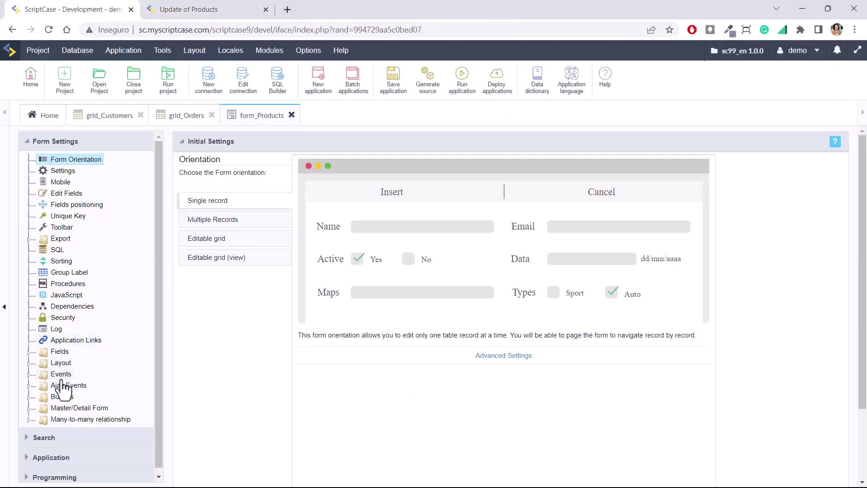
scroll(62, 375, down, 1)
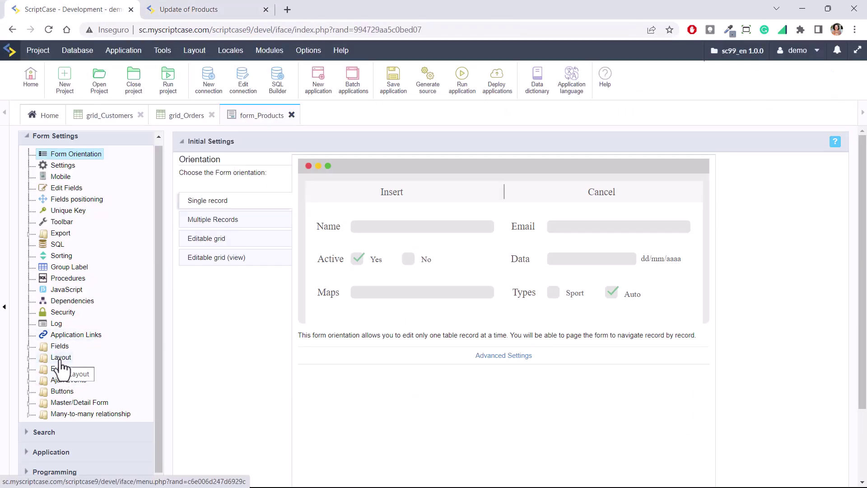
click(60, 347)
scroll(59, 352, down, 2)
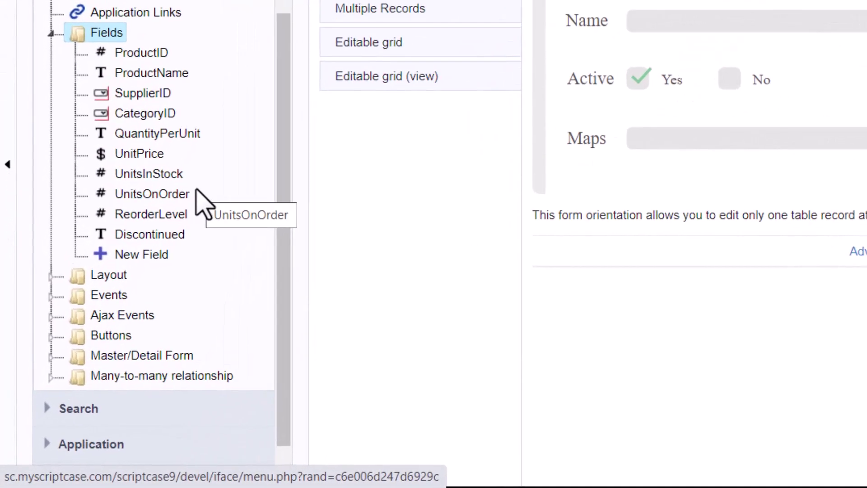
click(141, 254)
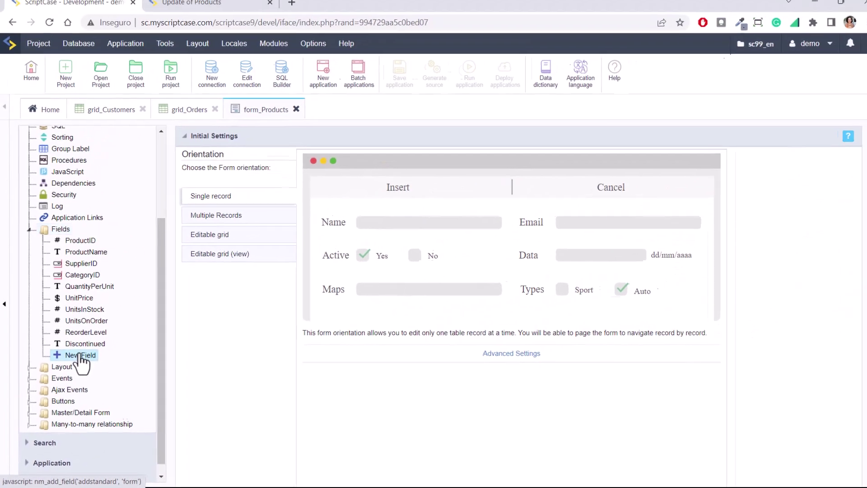
click(80, 356)
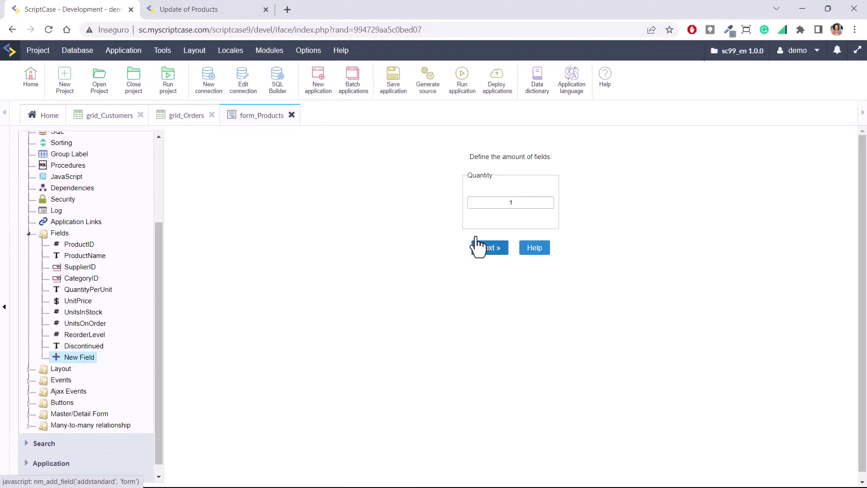
Add one new field named feedback_field with the Rating Thumbs type.
click(502, 248)
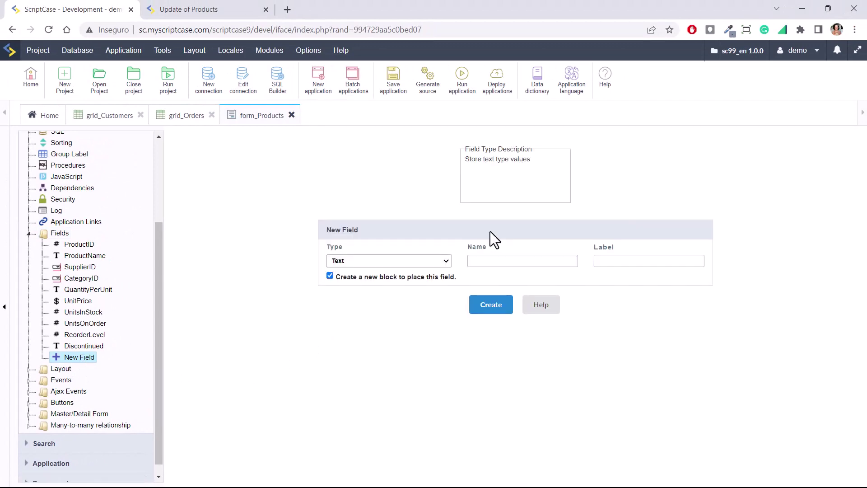
click(445, 261)
scroll(380, 339, down, 8)
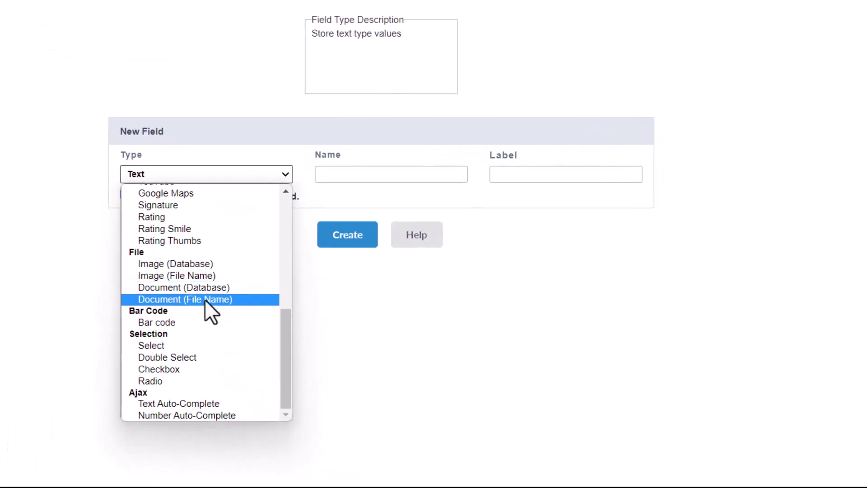
scroll(207, 291, up, 4)
scroll(204, 291, down, 5)
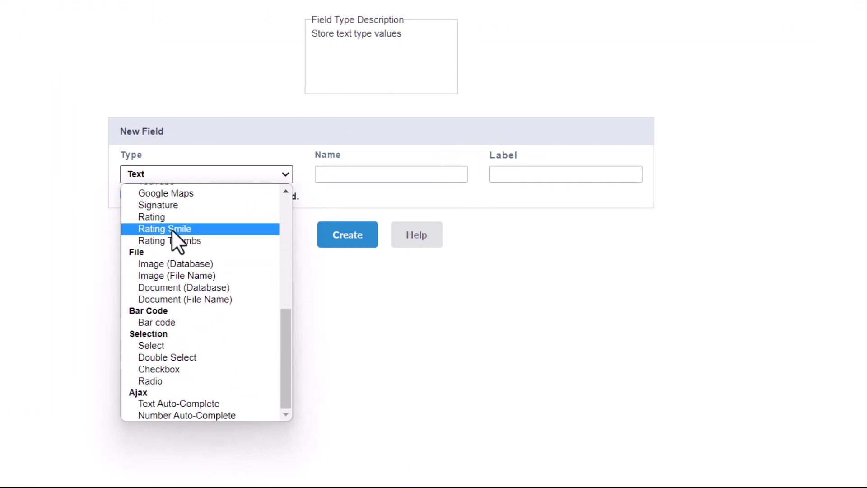
click(198, 241)
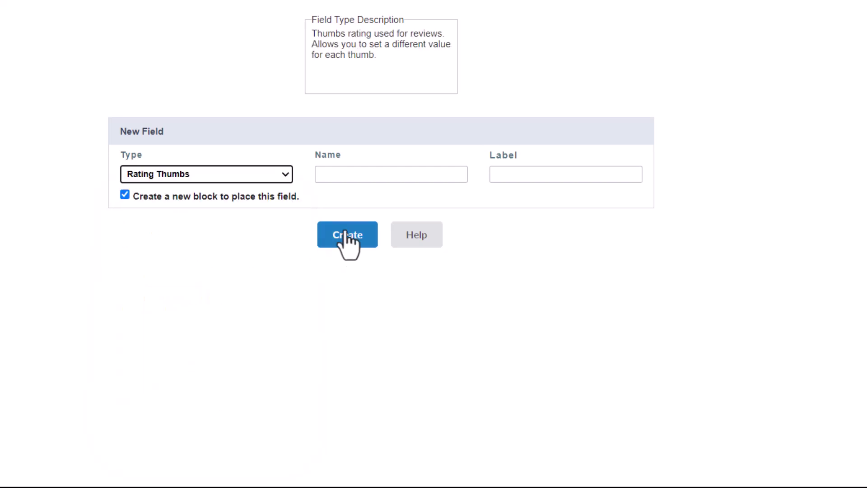
click(375, 174)
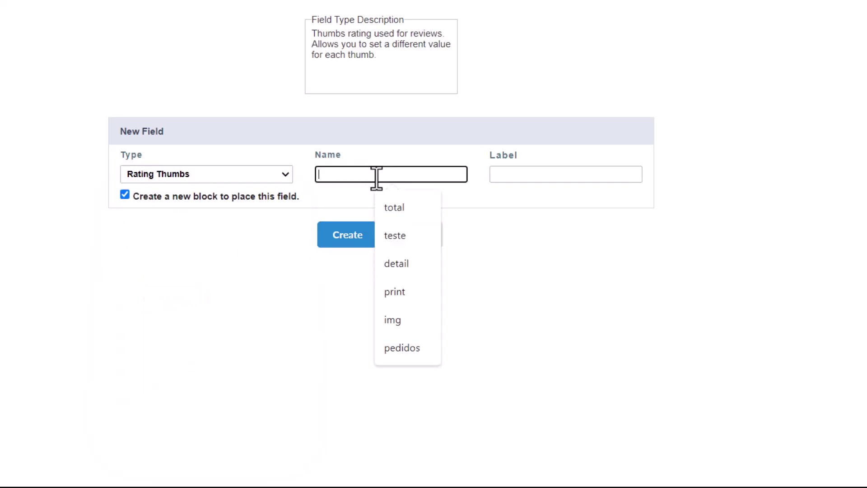
text(feed)
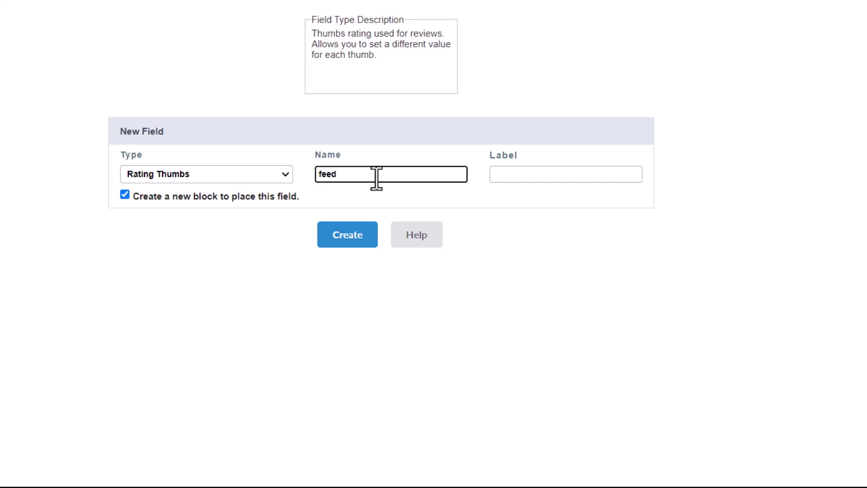
text(back_f)
text(ield)
click(348, 235)
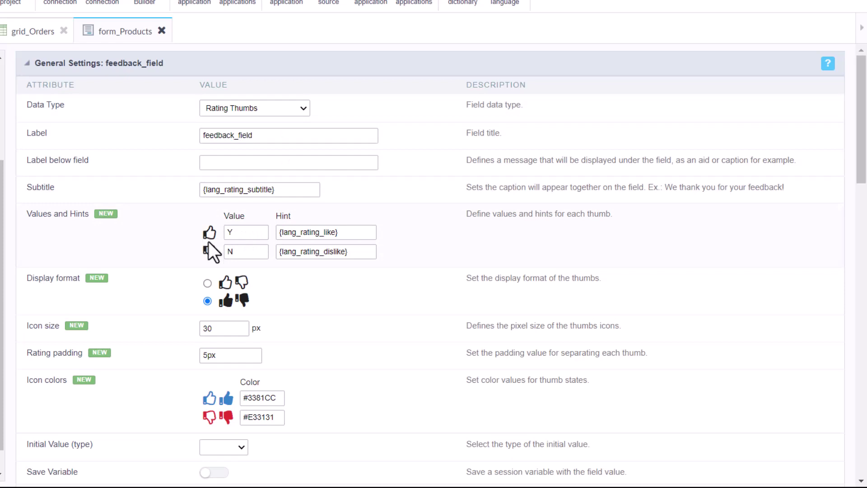
scroll(223, 300, down, 1)
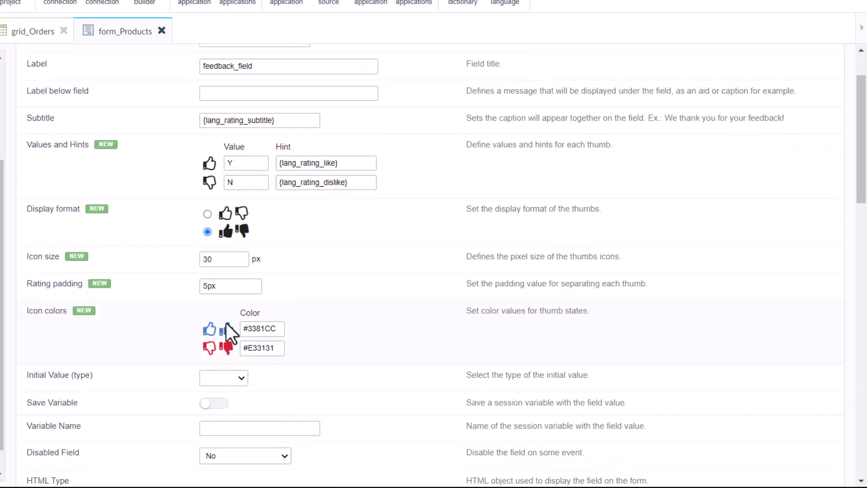
scroll(231, 324, up, 1)
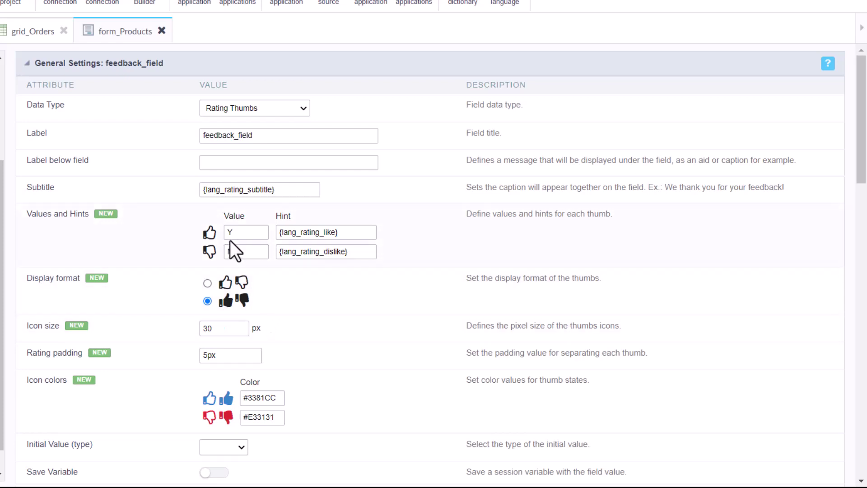
click(245, 251)
click(243, 233)
double_click(246, 251)
scroll(260, 224, down, 5)
scroll(261, 265, down, 3)
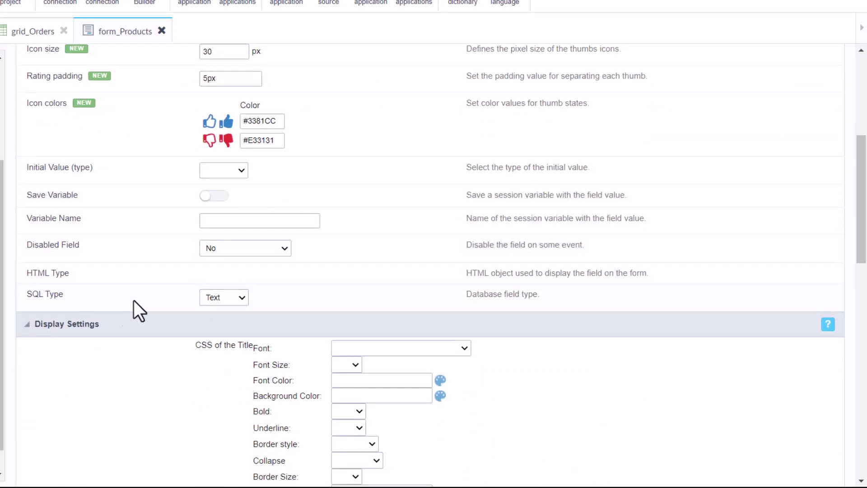
scroll(135, 300, up, 5)
double_click(245, 163)
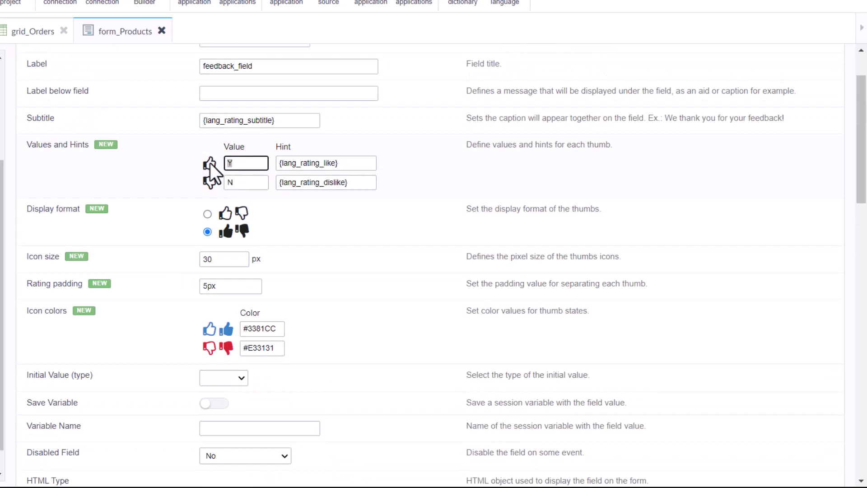
text(1)
double_click(246, 182)
text(2)
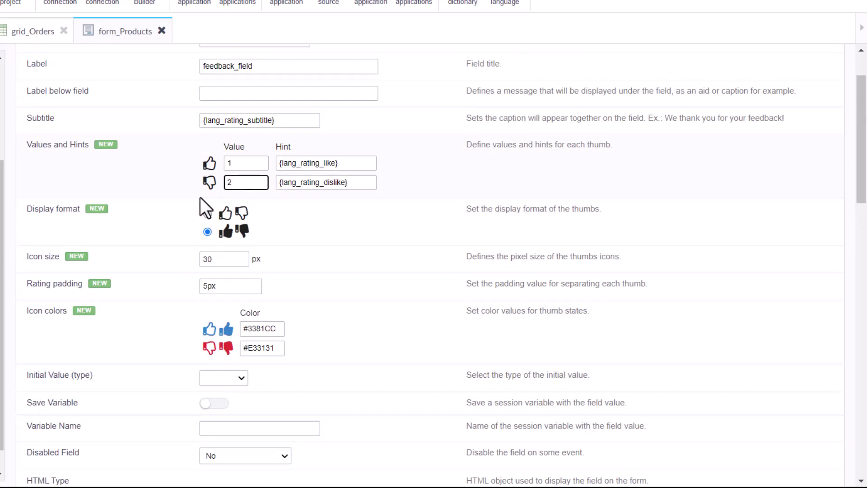
click(245, 163)
key(Tab)
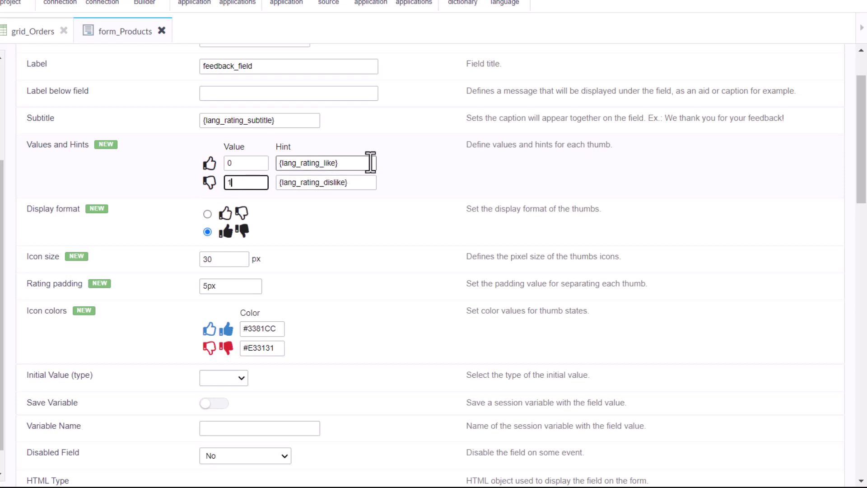
click(378, 144)
click(246, 163)
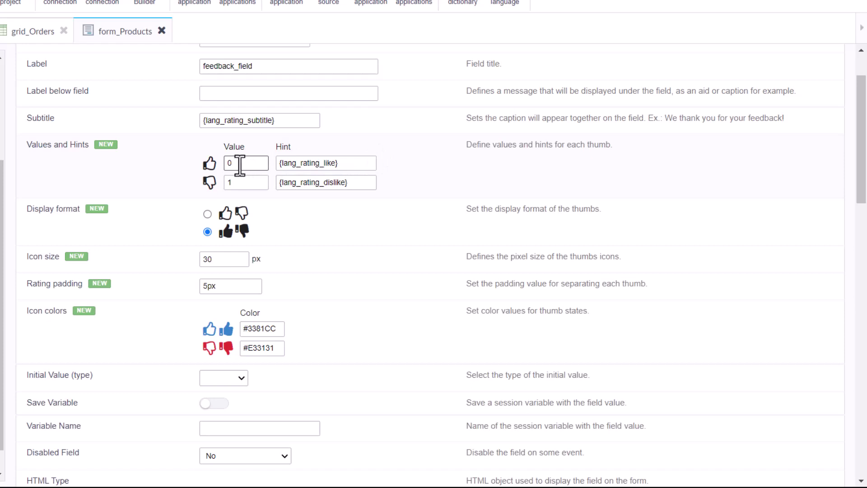
click(332, 163)
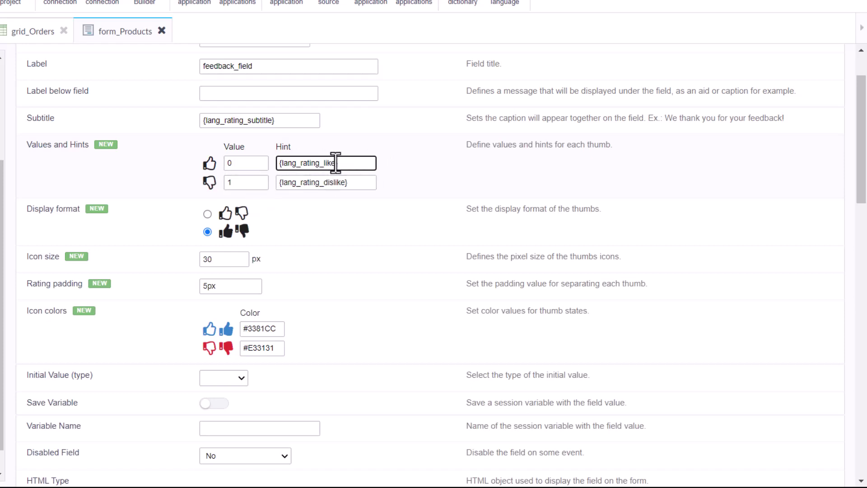
drag(349, 163, 278, 162)
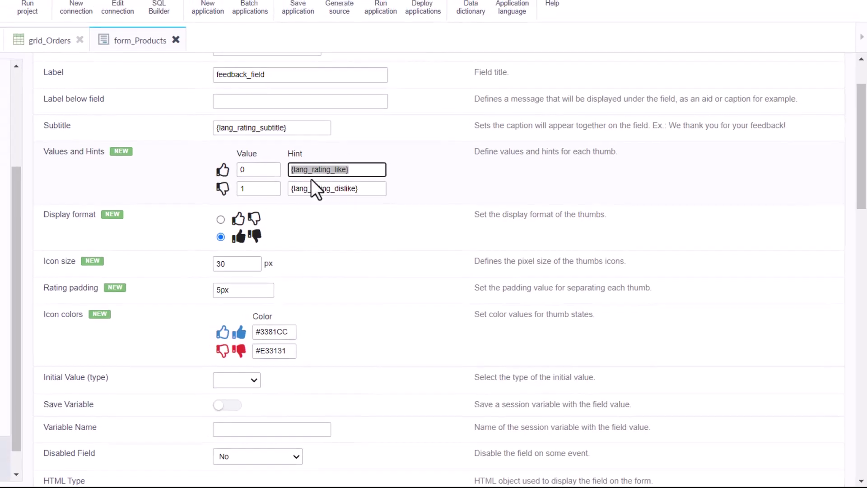
Undo the test edit so the Like hint text is restored.
click(441, 230)
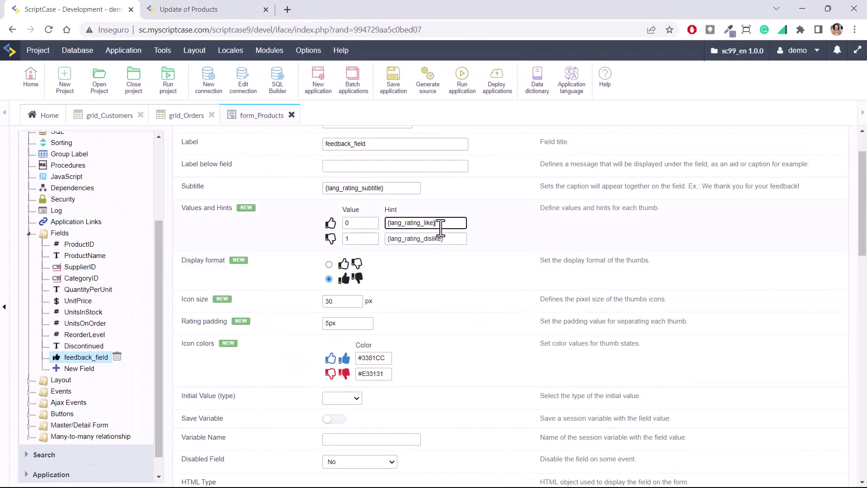
drag(441, 224, 384, 223)
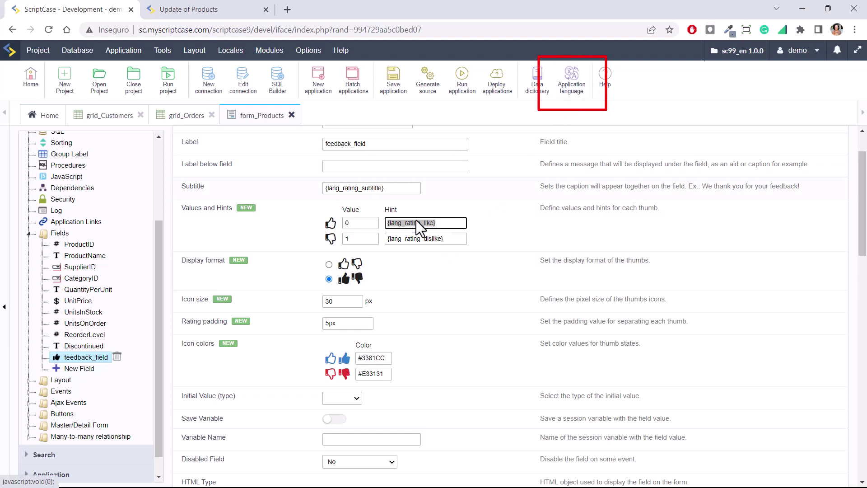
text(dasd)
key(ctrl+z)
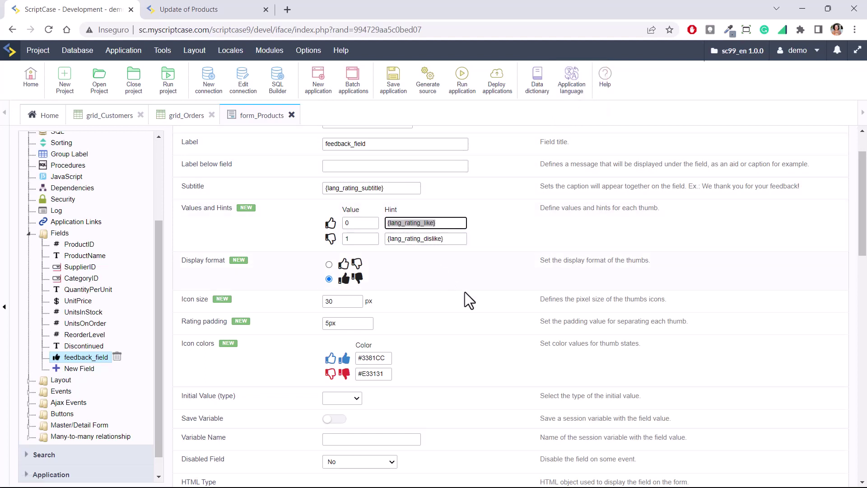
click(465, 290)
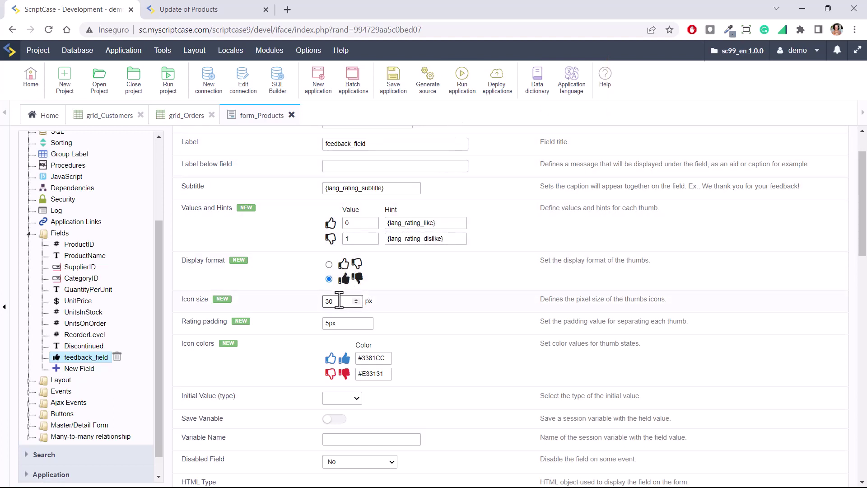
Leave the Like color and padding unchanged and run form_Products.
click(373, 357)
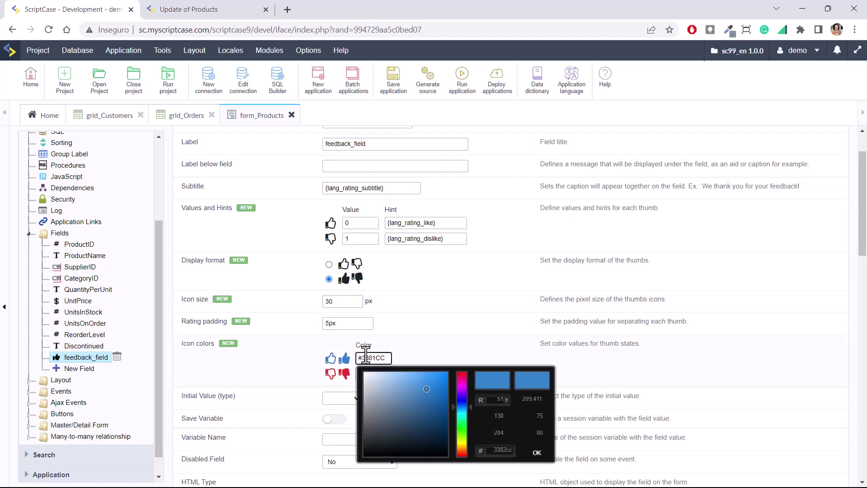
click(490, 311)
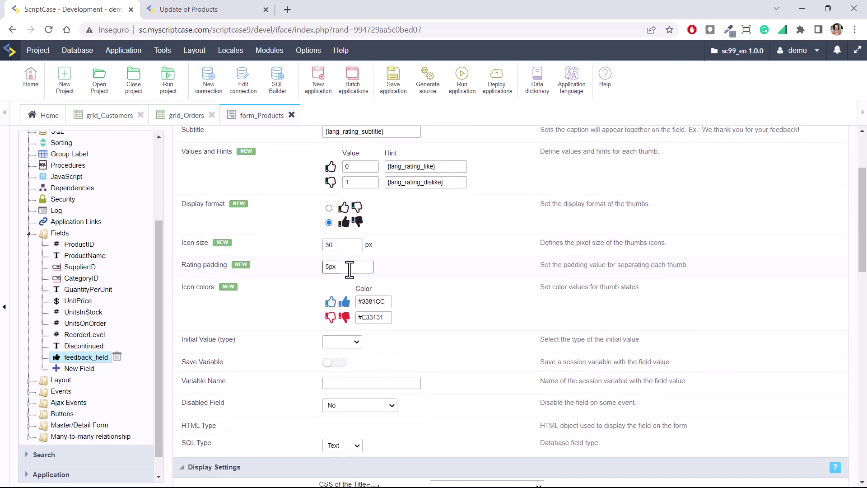
click(348, 323)
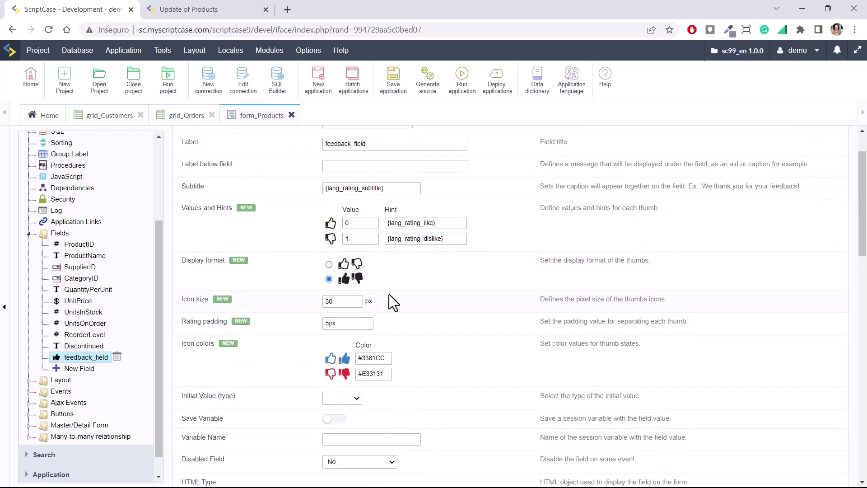
click(462, 80)
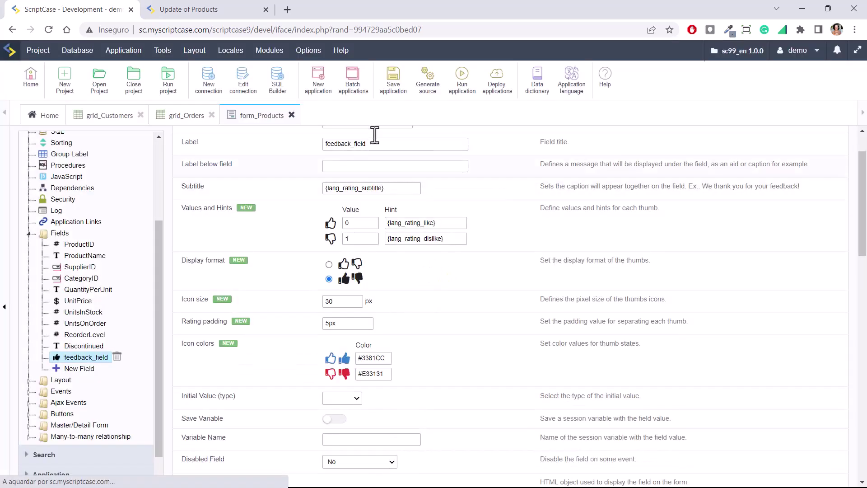
Toggle feedback_field between Like and Dislike thumbs on the running Products form.
click(203, 9)
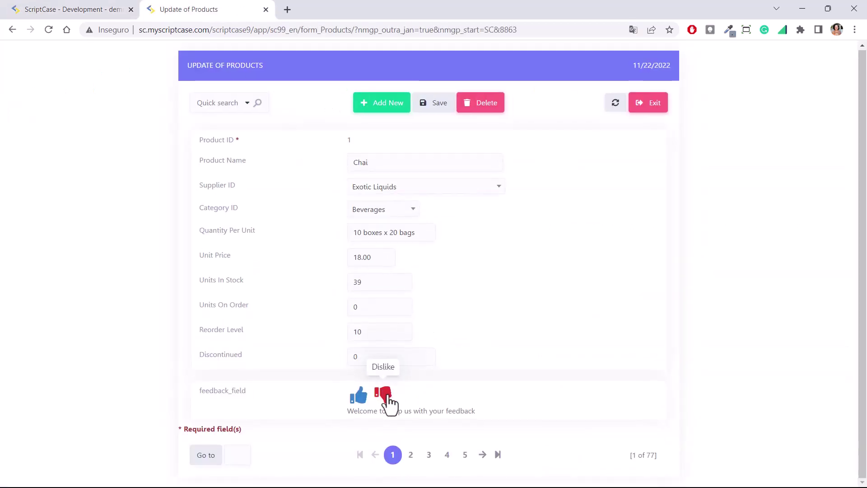
click(382, 396)
click(360, 398)
click(383, 396)
click(360, 398)
click(384, 397)
drag(369, 410, 419, 411)
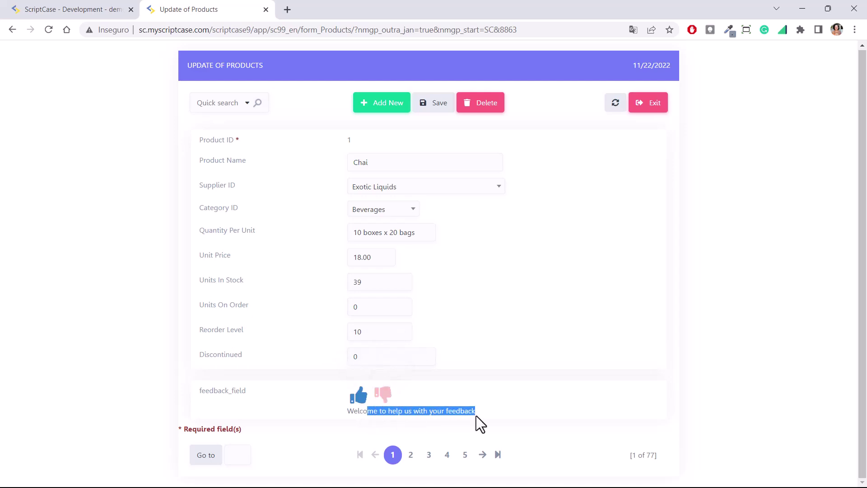
click(495, 412)
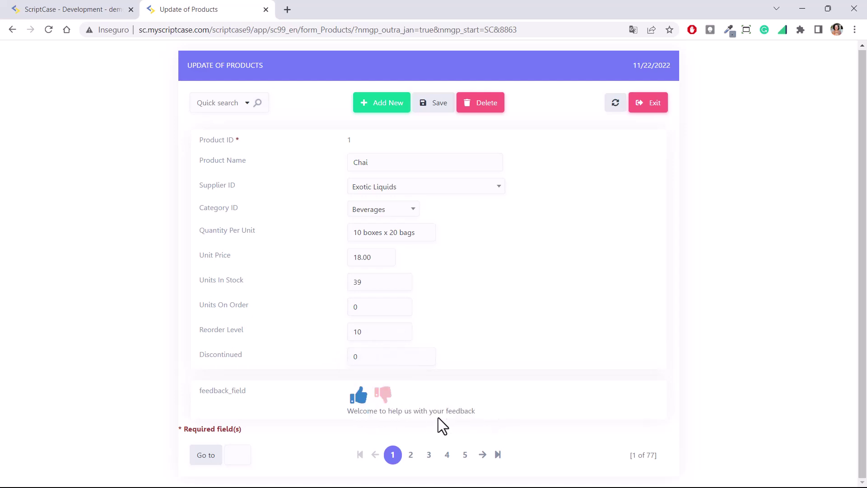
click(55, 9)
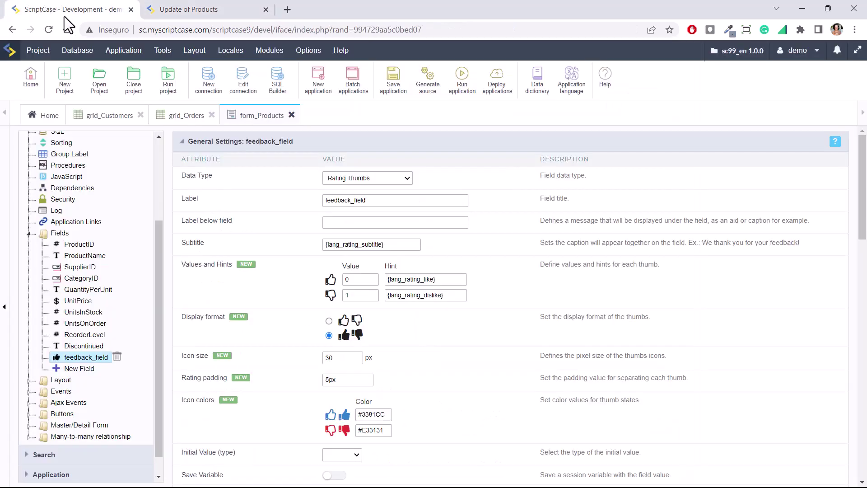
drag(194, 243, 205, 244)
drag(402, 244, 302, 245)
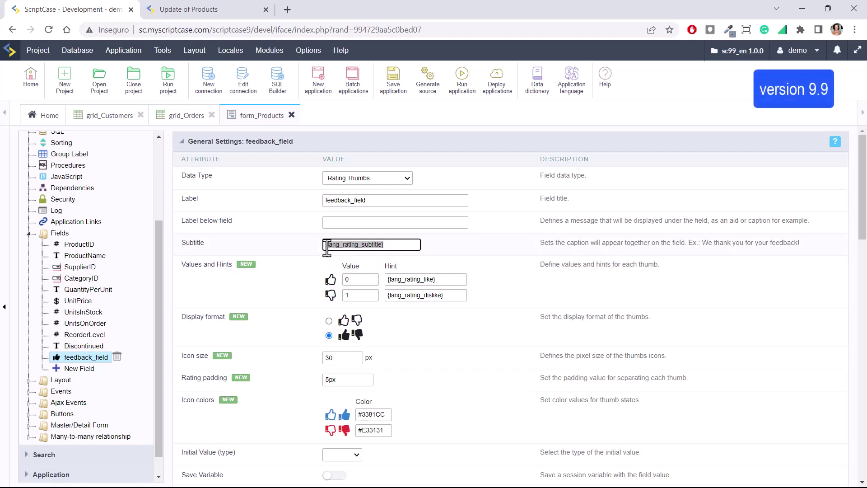
click(401, 245)
scroll(403, 249, down, 5)
scroll(402, 250, up, 5)
Change feedback_field's data type to Rating Smile, leaving the very-bad smile color unchanged.
click(389, 177)
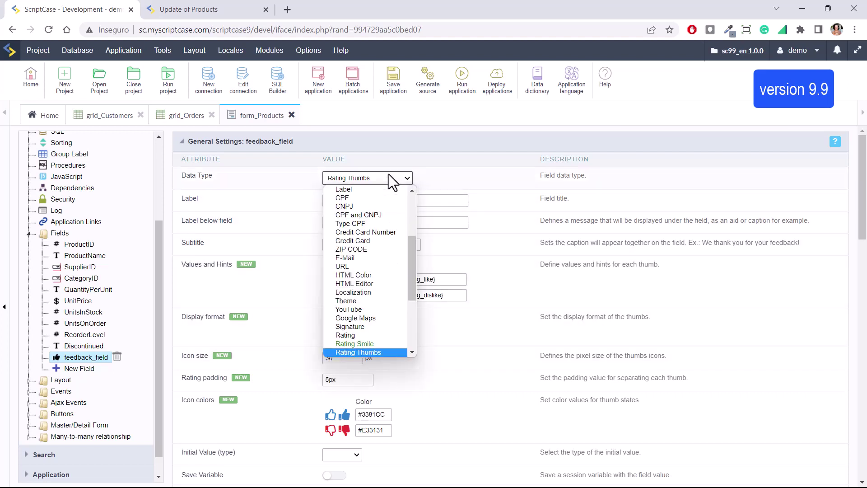
click(384, 344)
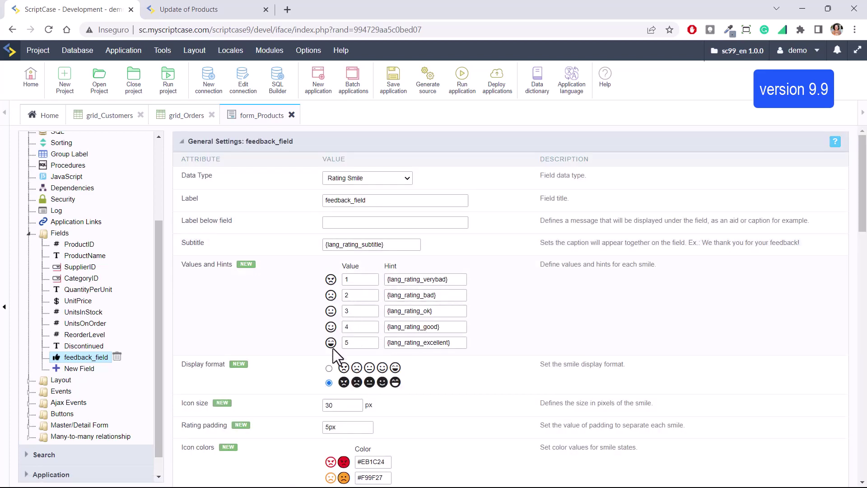
scroll(334, 311, down, 1)
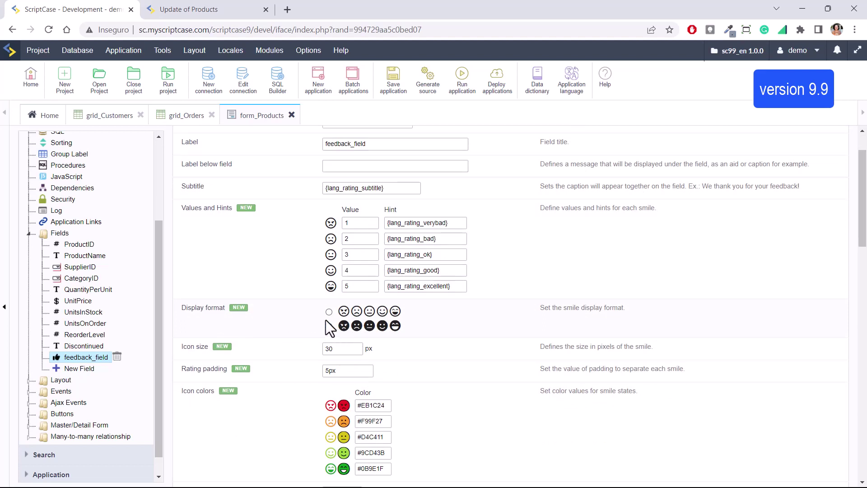
scroll(329, 321, down, 2)
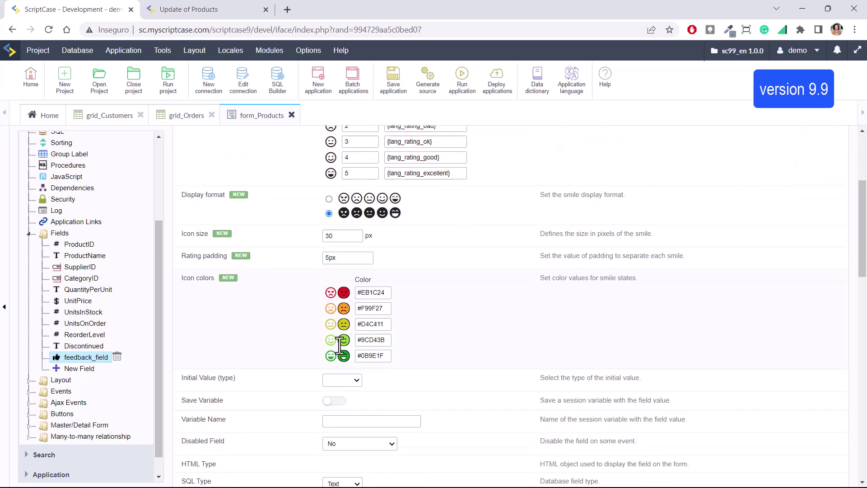
click(379, 293)
click(294, 343)
scroll(346, 308, up, 1)
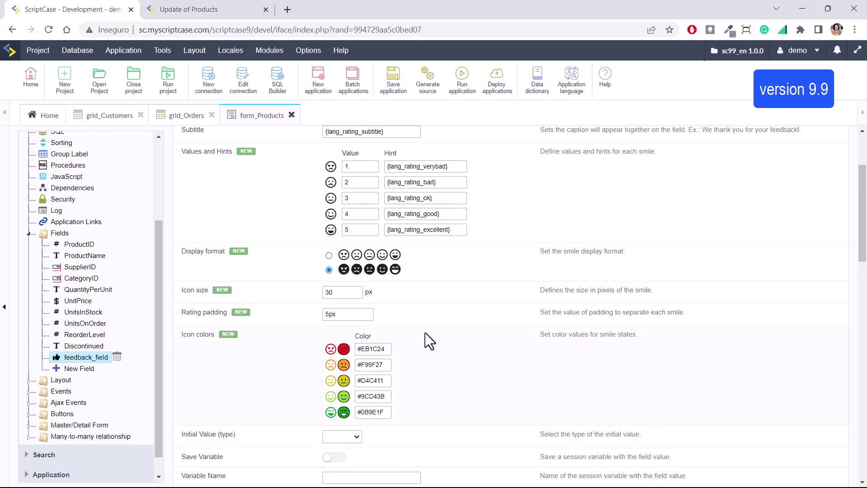
scroll(425, 332, up, 1)
Review the five smile hints, from very bad to excellent, and set the smile values 1 to 5.
click(449, 223)
click(453, 239)
click(452, 256)
click(448, 271)
click(450, 286)
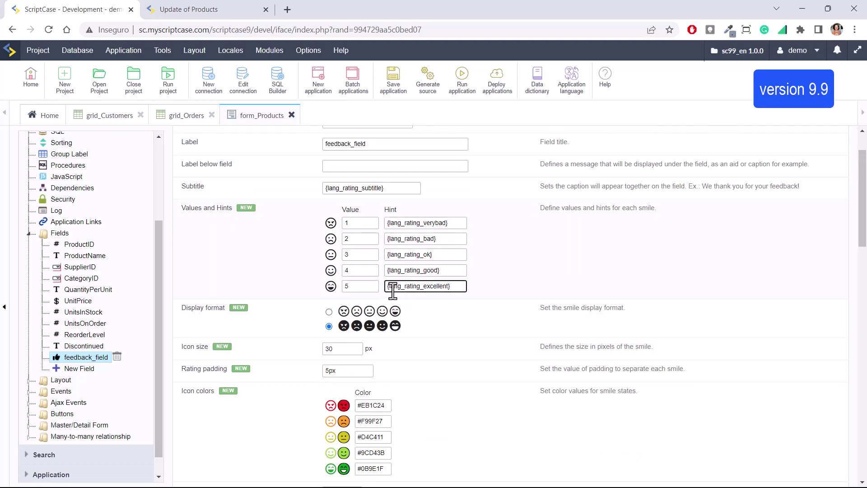
click(365, 223)
click(361, 239)
click(360, 254)
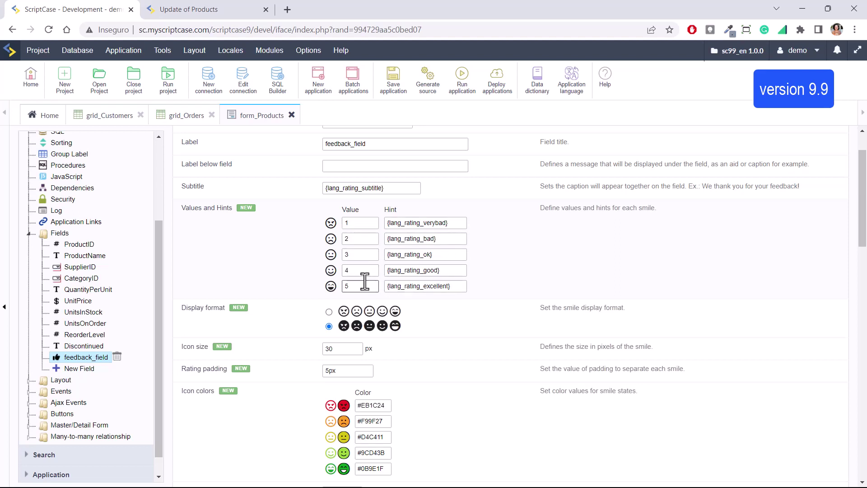
click(361, 287)
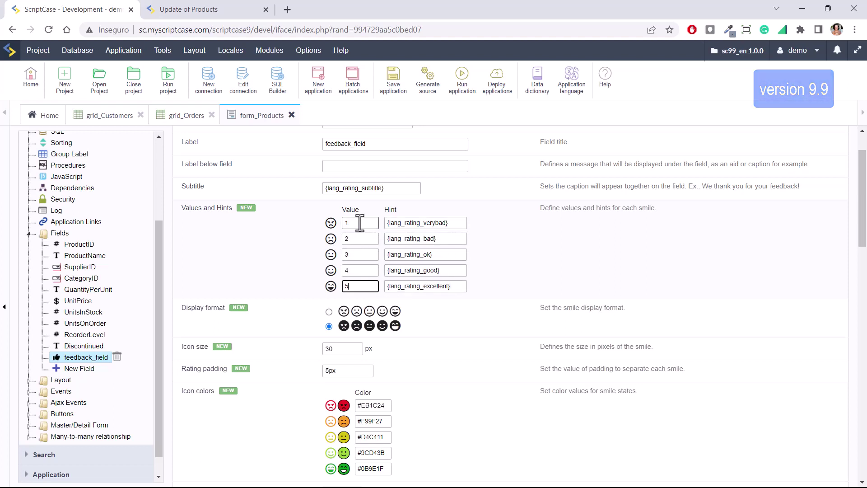
scroll(420, 209, up, 3)
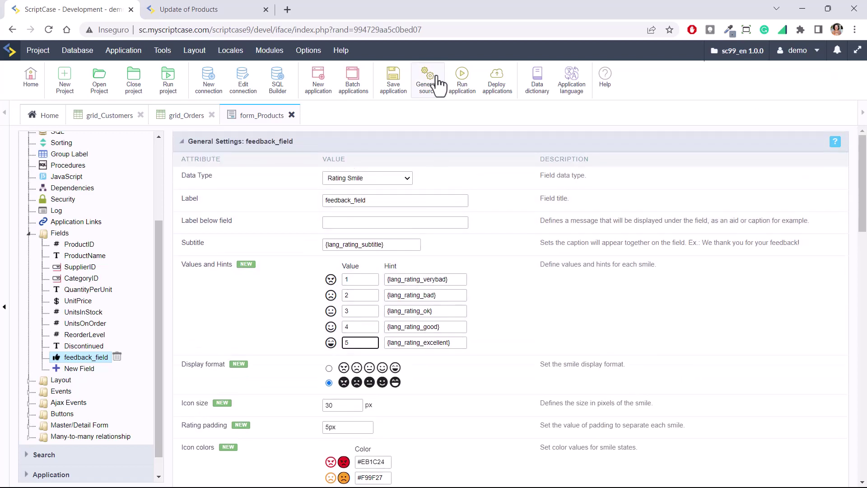
Generate and run form_Products, reload it, and save Chai with the excellent smiley.
click(462, 79)
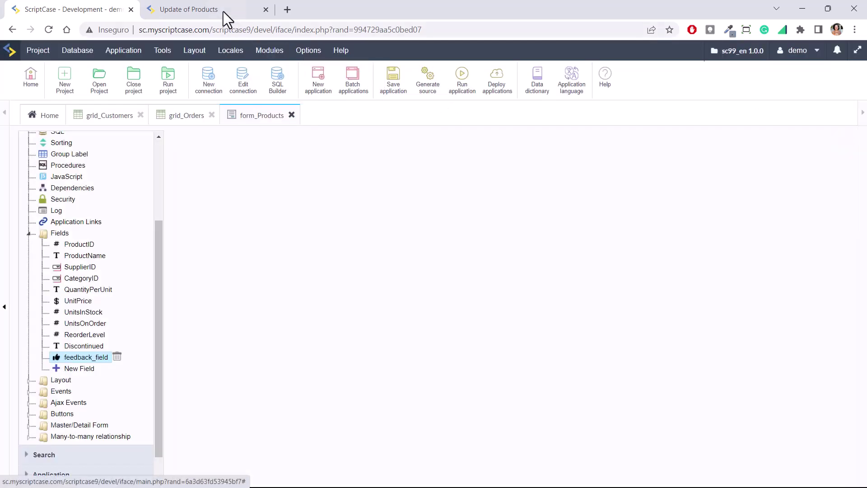
click(211, 9)
key(F5)
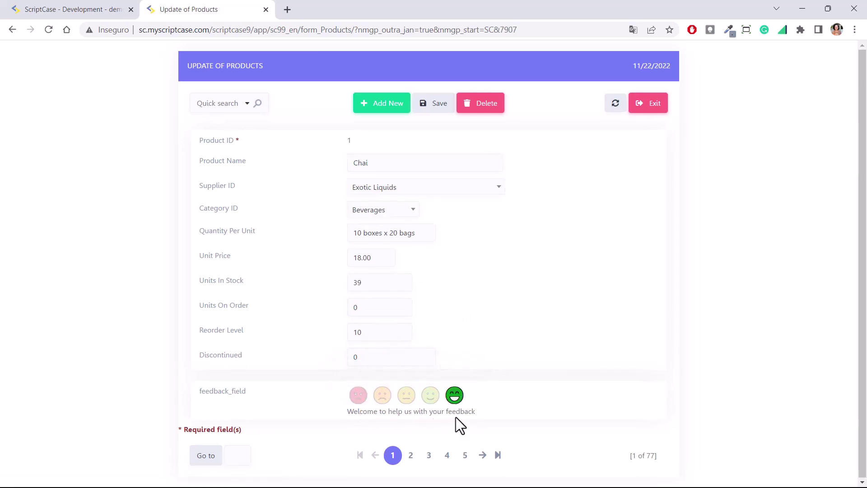
click(438, 105)
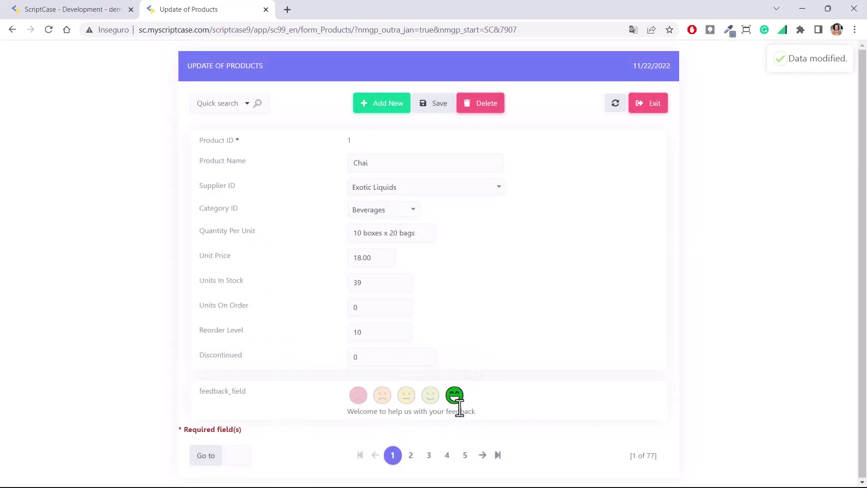
Back in feedback_field's settings, switch its data type to the star Rating.
click(72, 9)
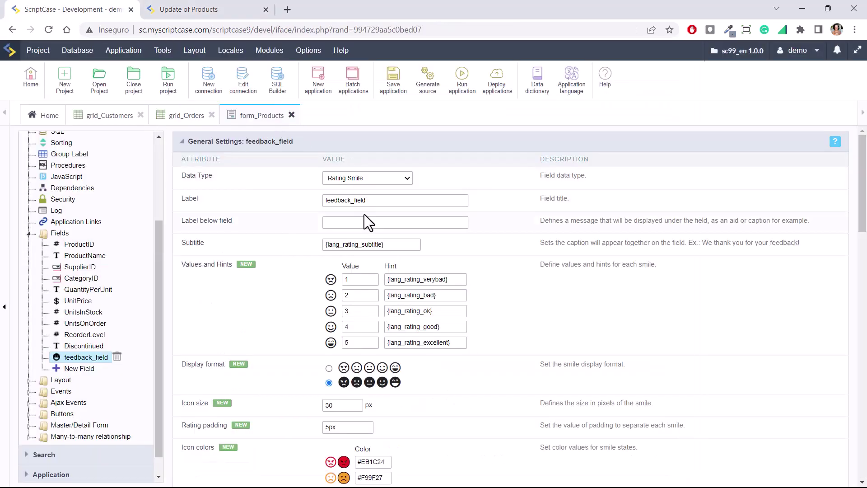
click(360, 343)
click(370, 178)
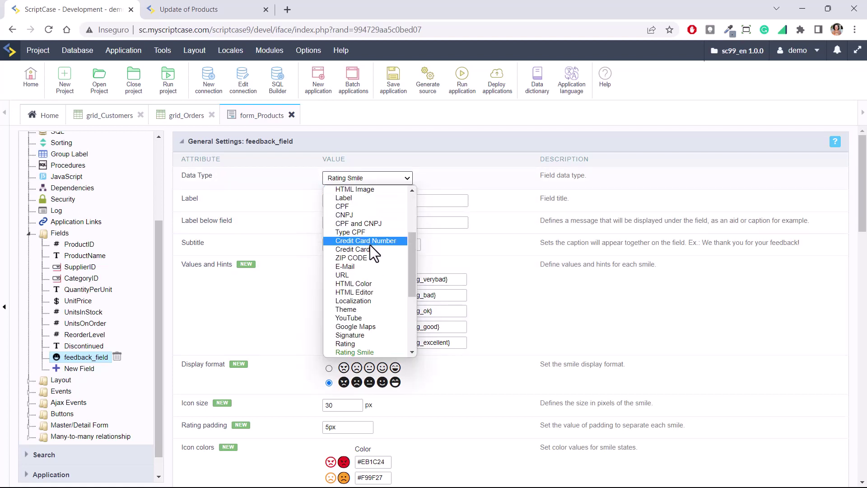
click(360, 343)
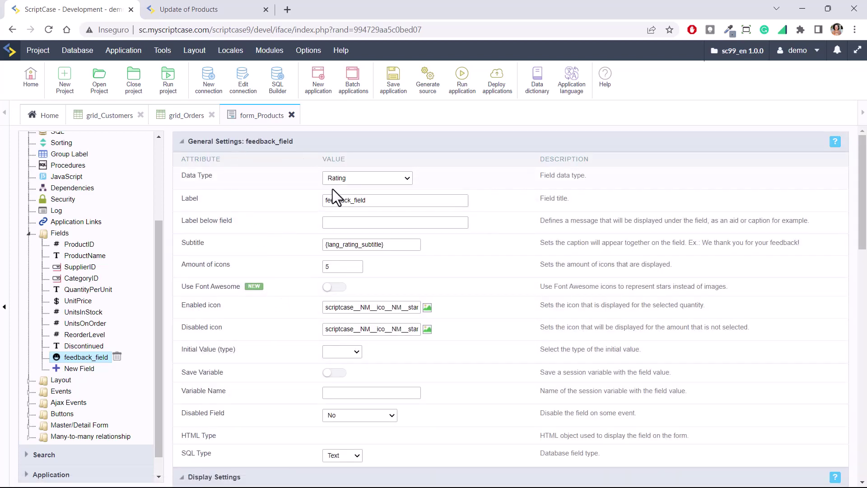
Open the running form, give Chai four stars, and return to ScriptCase development.
click(462, 79)
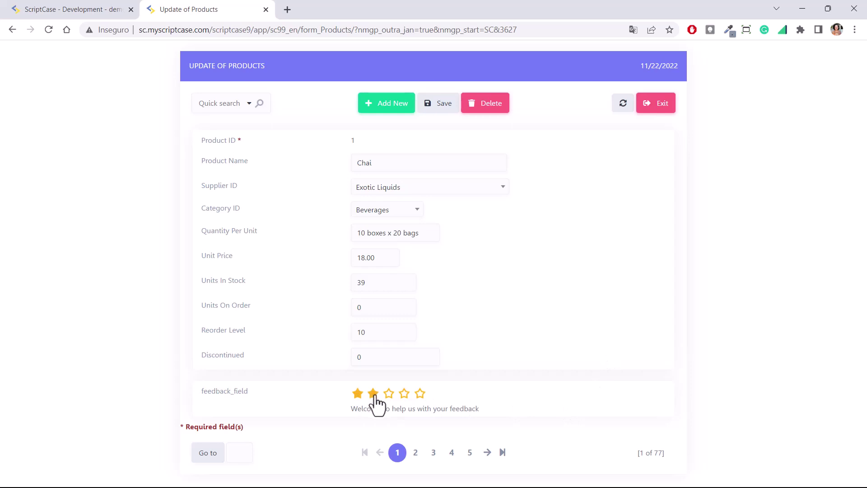
click(405, 394)
click(70, 9)
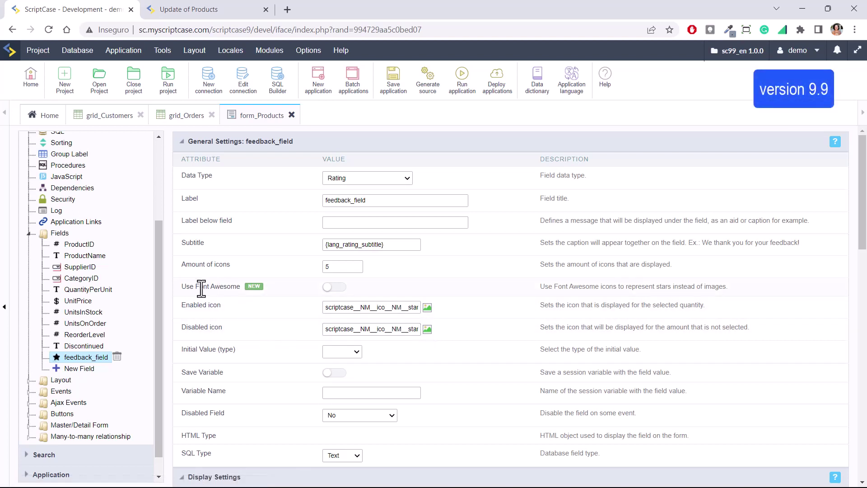
Enable Font Awesome for the rating stars and review the star spacing and colour settings.
click(334, 288)
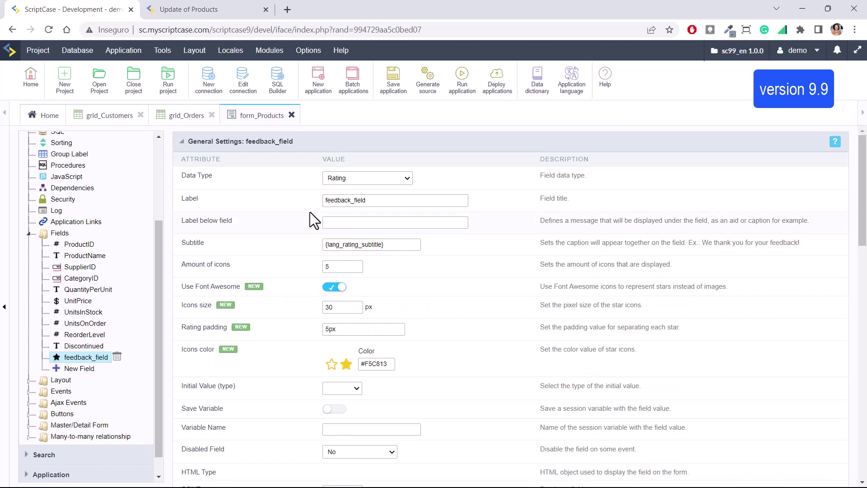
click(350, 329)
click(383, 365)
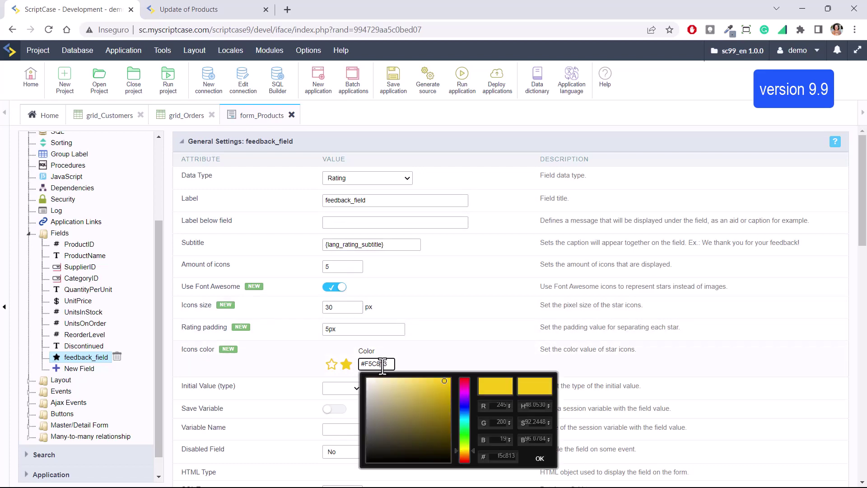
Run the form to preview the larger outlined stars, then return to feedback_field's settings.
click(469, 82)
click(203, 9)
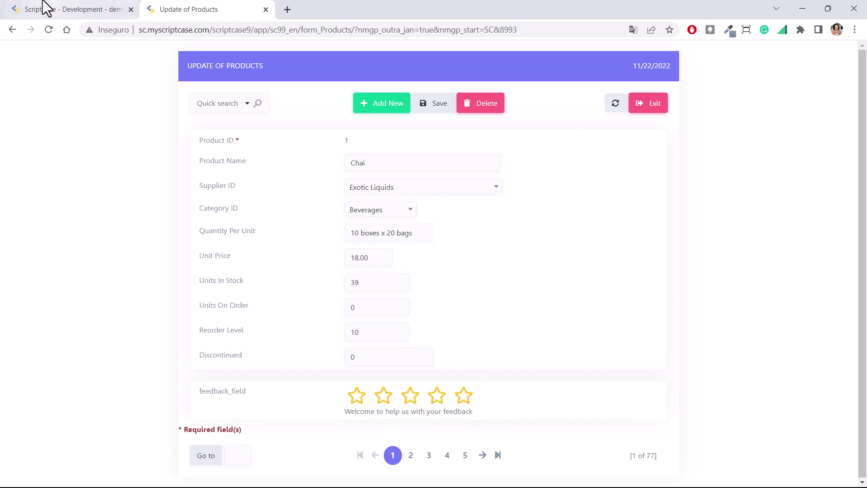
click(68, 8)
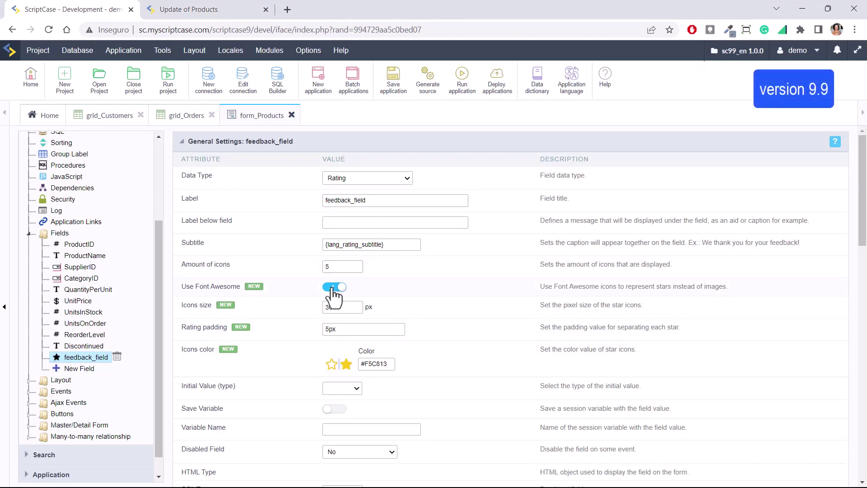
Switch Font Awesome off and browse enabled star icon images without choosing one.
click(334, 289)
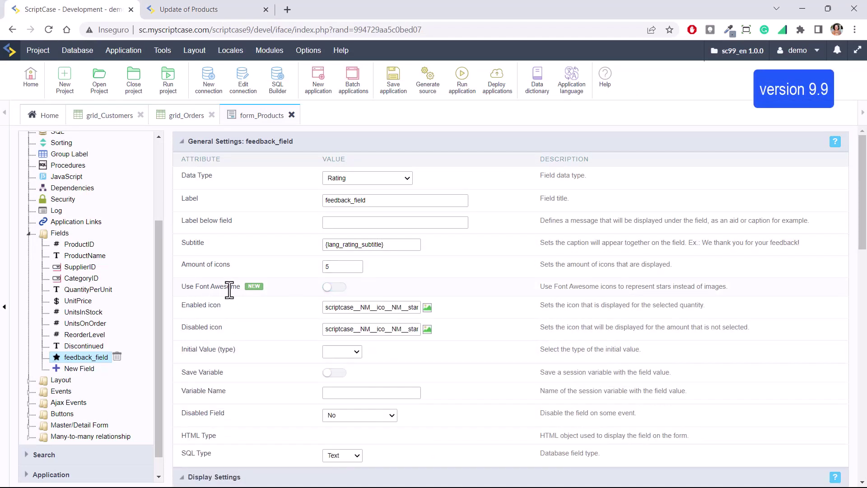
click(427, 307)
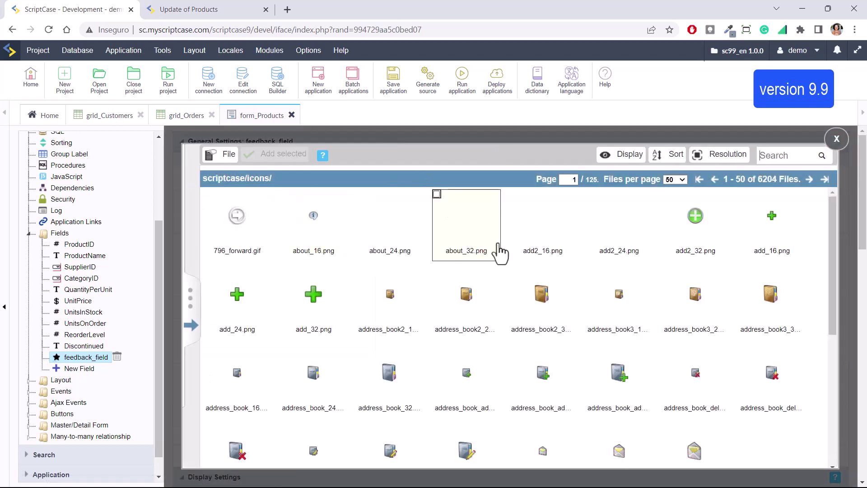
click(837, 139)
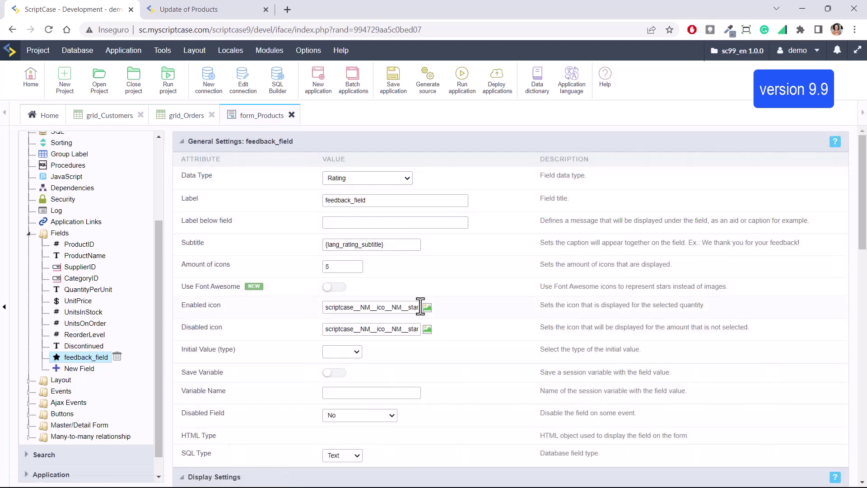
Set feedback_field's data type to Rating Thumbs.
click(339, 178)
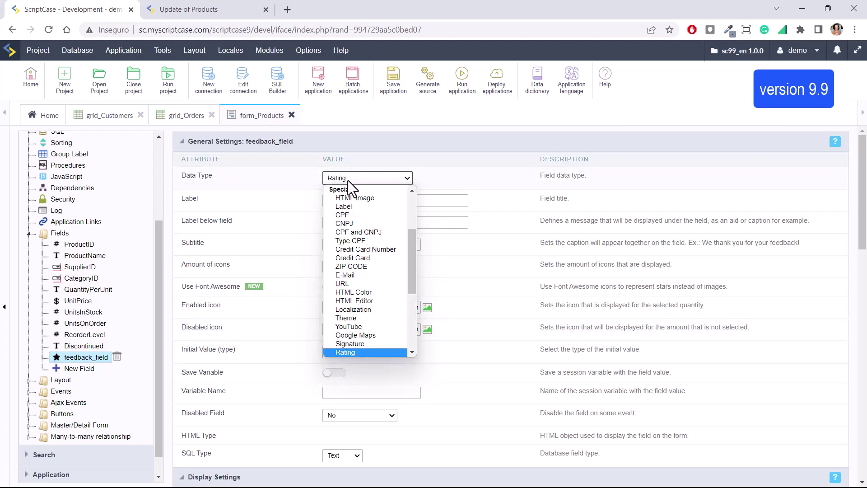
scroll(386, 253, down, 3)
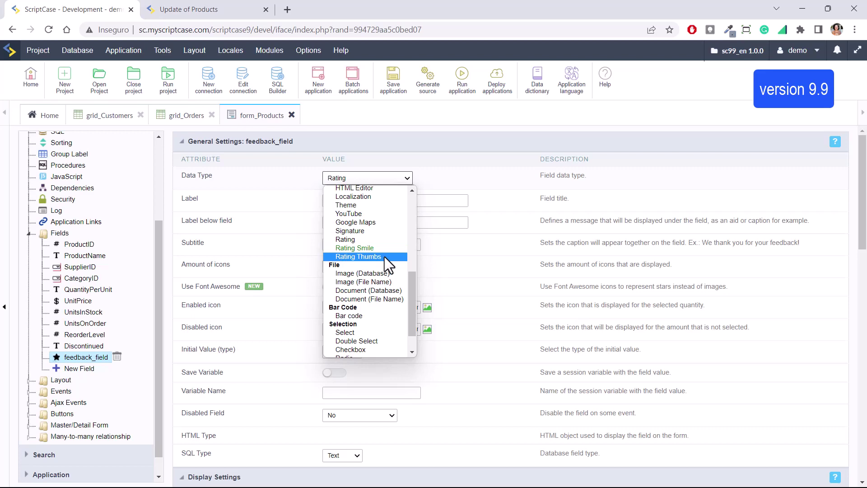
click(385, 257)
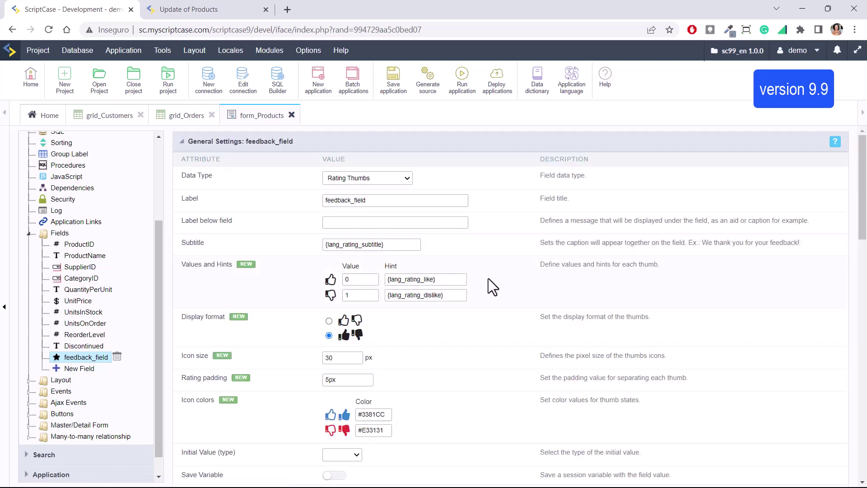
scroll(488, 279, down, 5)
scroll(488, 280, up, 5)
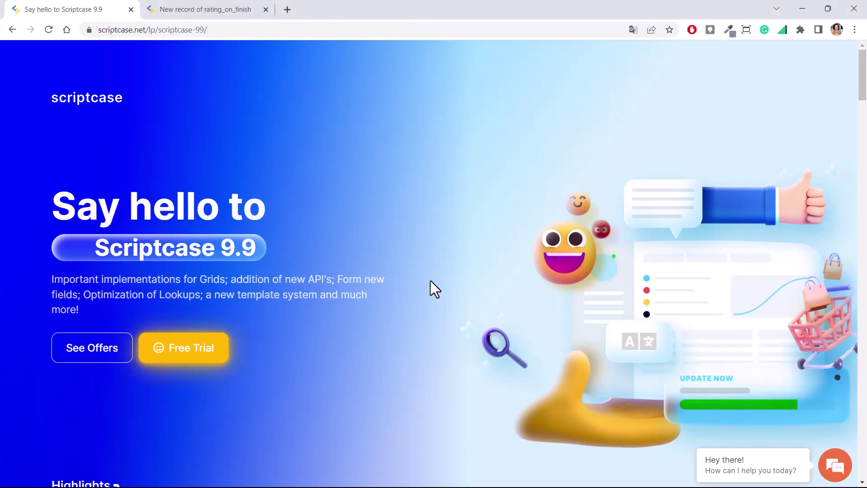
click(204, 9)
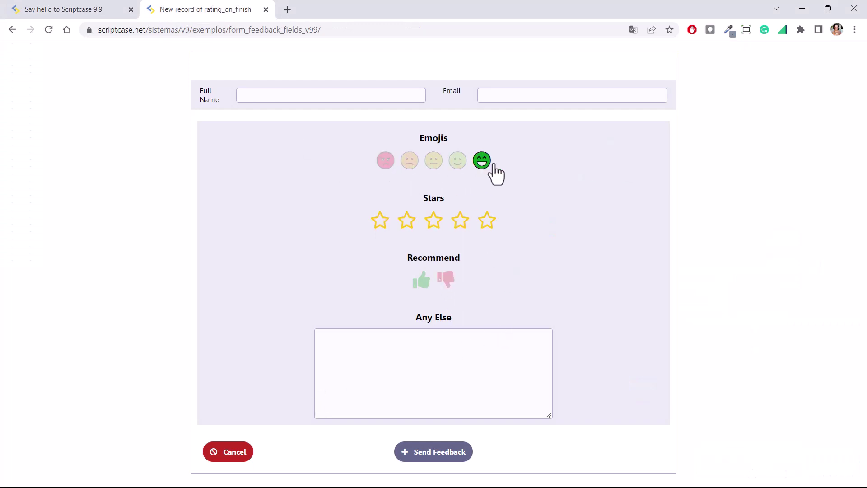
click(235, 455)
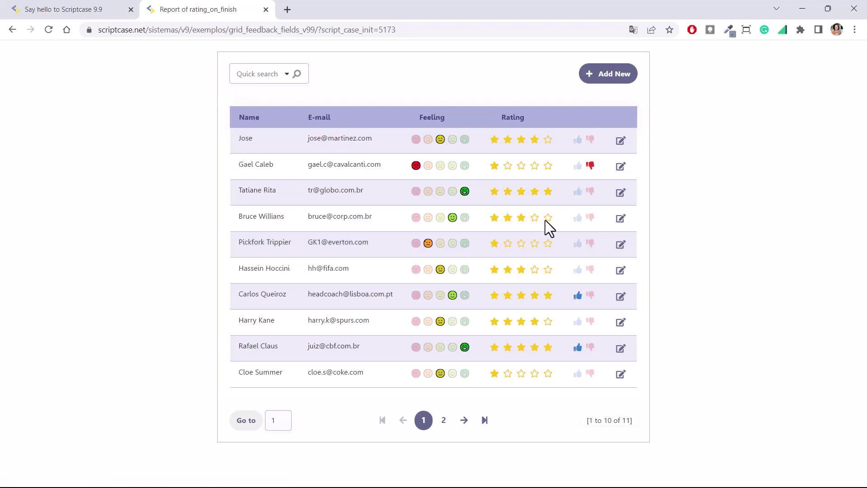
click(620, 218)
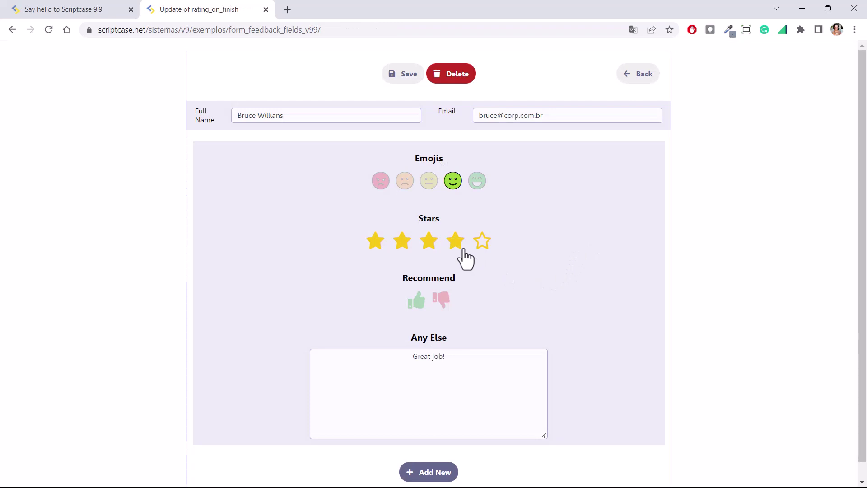